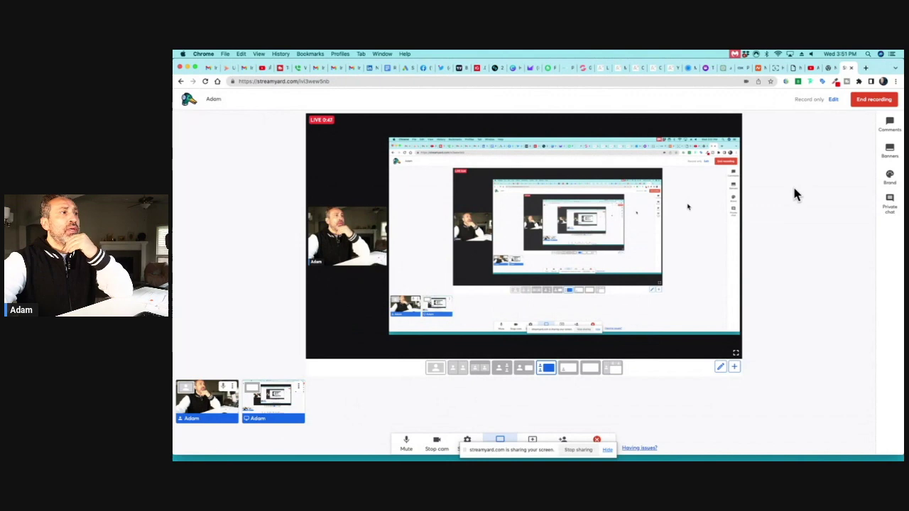
# - Switch the shared browser view from StreamYard to the main channel's YouTube Videos page
pyautogui.click(813, 68)
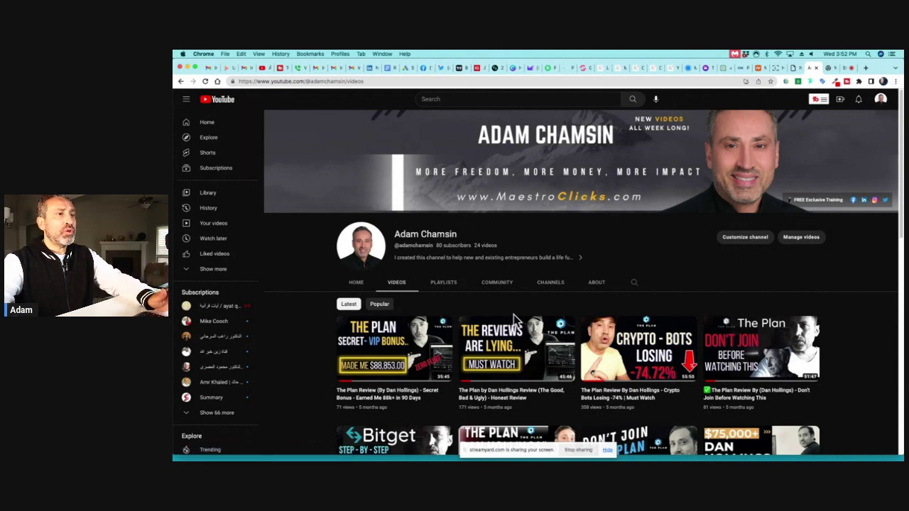
# - Open the main channel's dashboard in YouTube Studio from the avatar menu
pyautogui.click(880, 103)
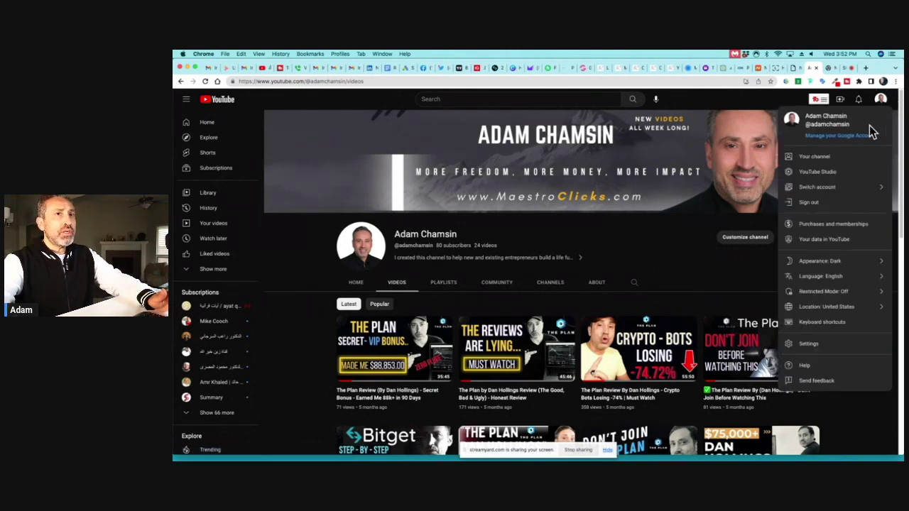
pyautogui.click(840, 179)
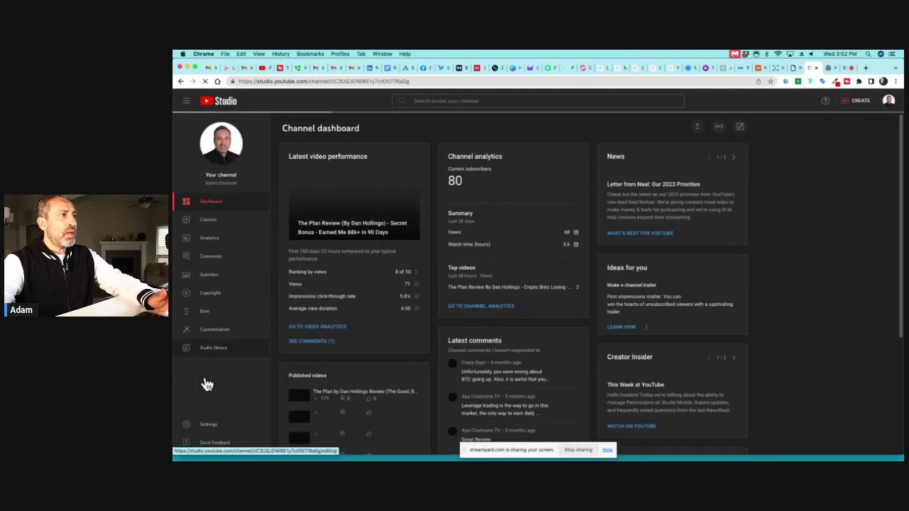
pyautogui.click(210, 426)
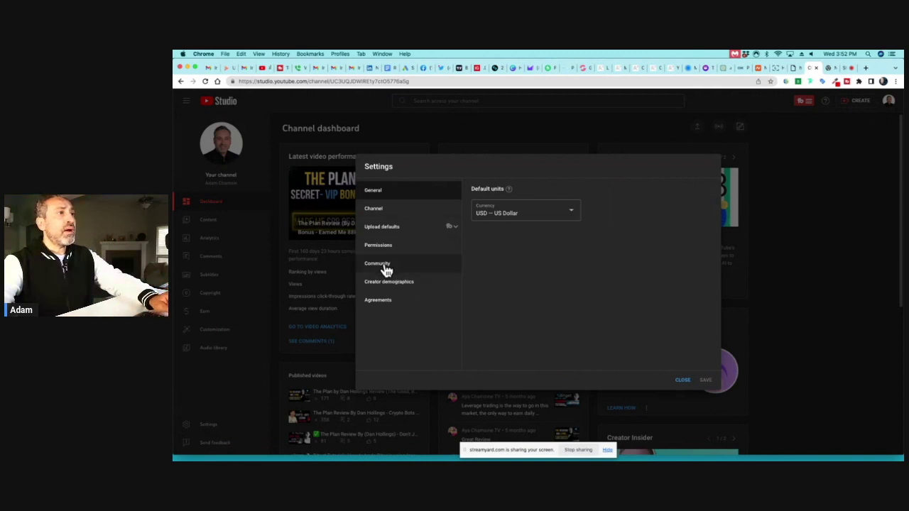
pyautogui.click(377, 245)
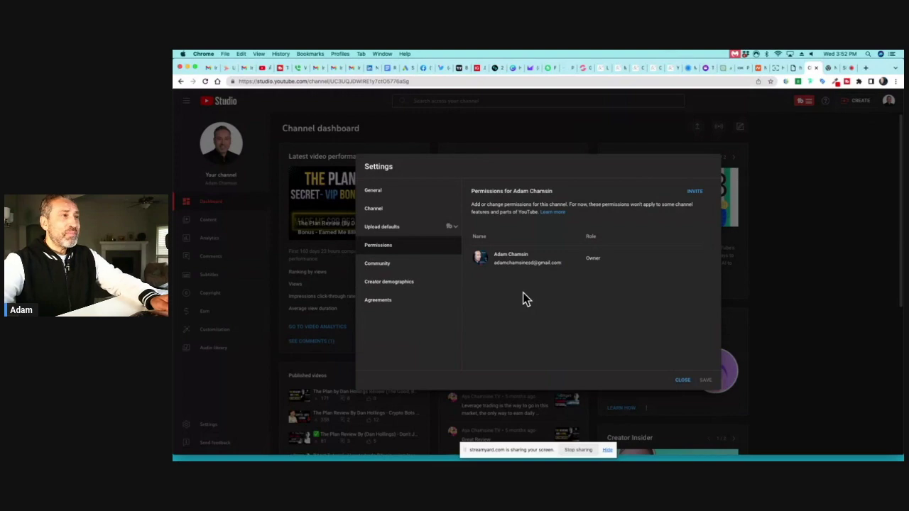
pyautogui.click(681, 382)
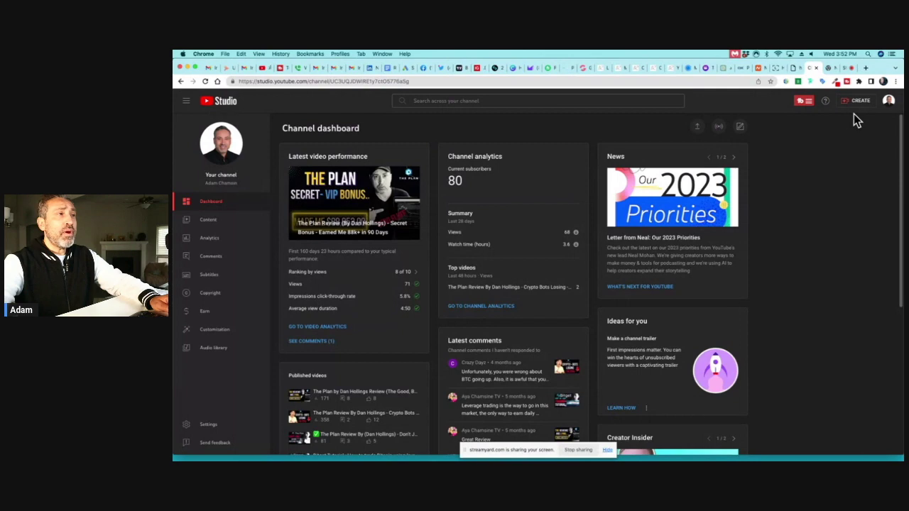
pyautogui.click(888, 103)
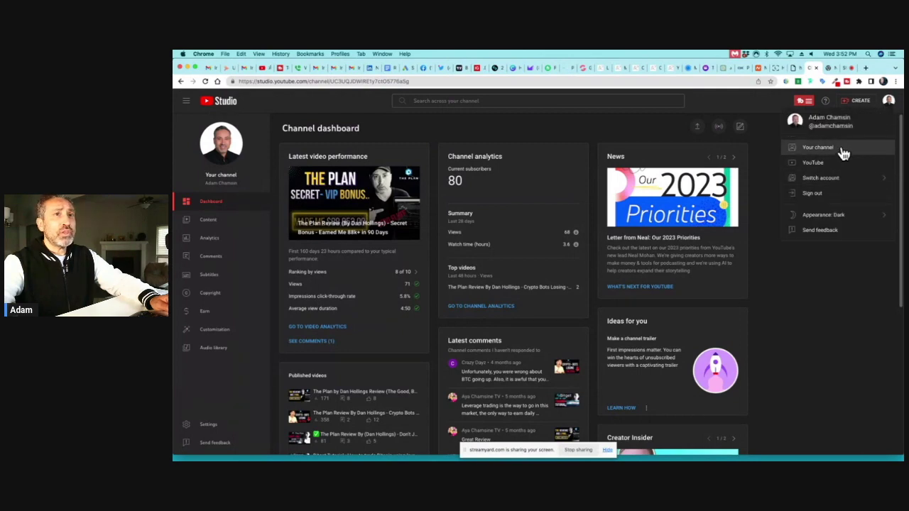
# - Switch to the 638-subscriber brand channel and open its Settings on General
pyautogui.click(839, 179)
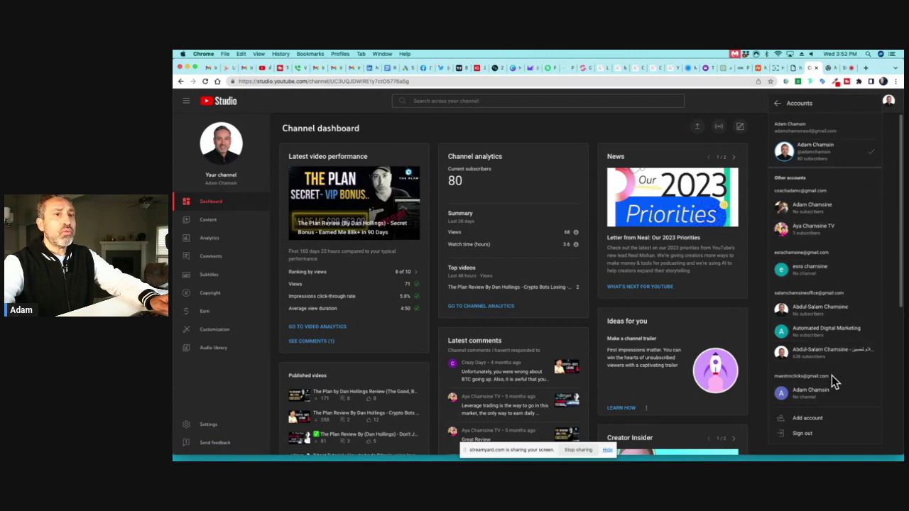
pyautogui.click(825, 353)
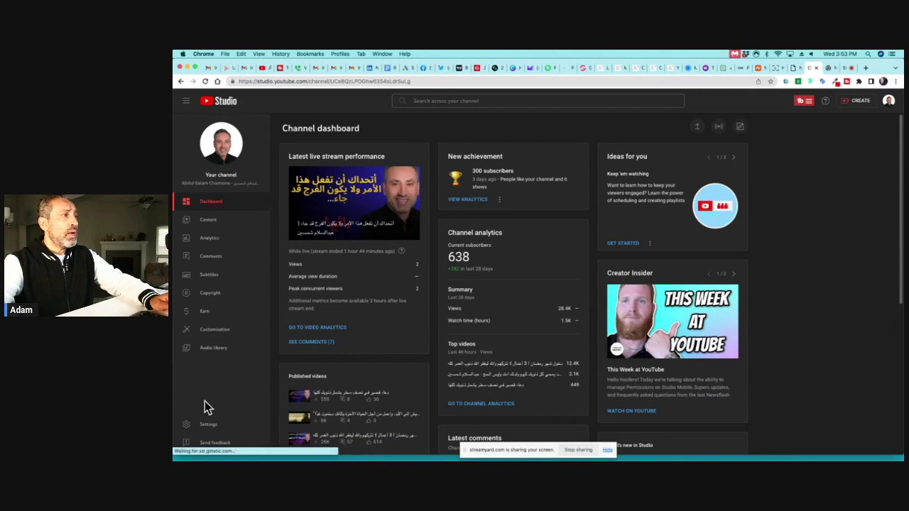
pyautogui.click(205, 427)
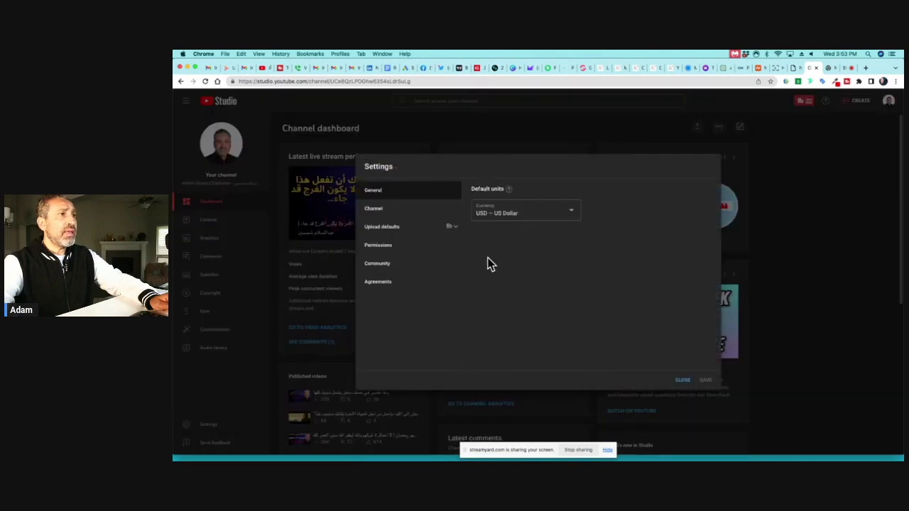
# - Review the brand channel's Permissions options for Brand Account management, then close Settings
pyautogui.click(379, 245)
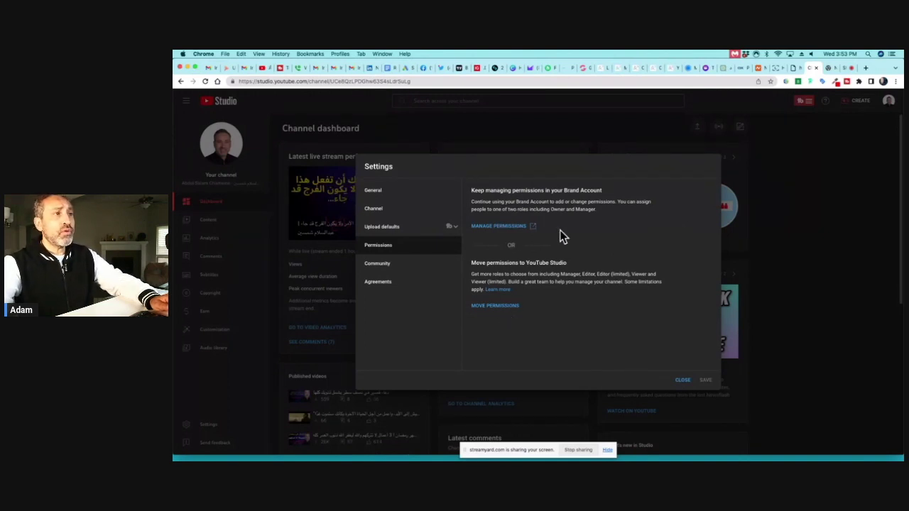
pyautogui.click(682, 381)
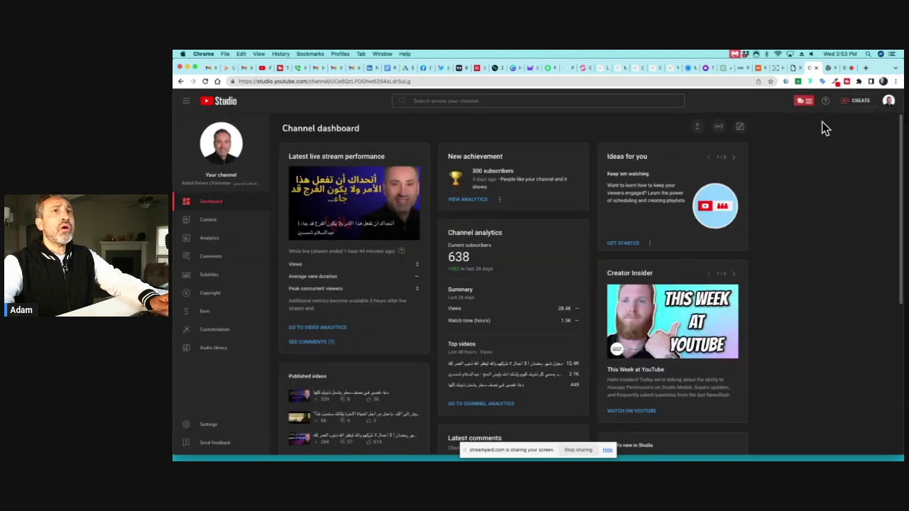
# - Switch back to the main 80-subscriber channel
pyautogui.click(887, 103)
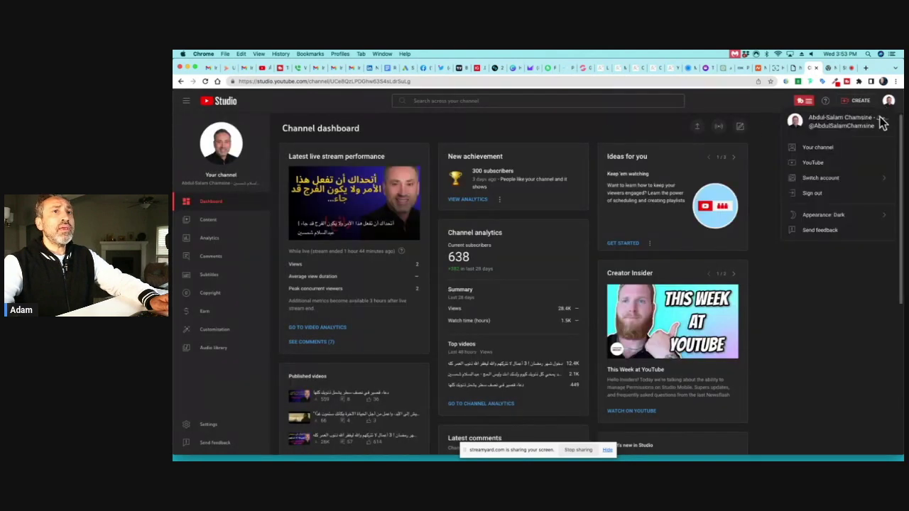
pyautogui.click(825, 177)
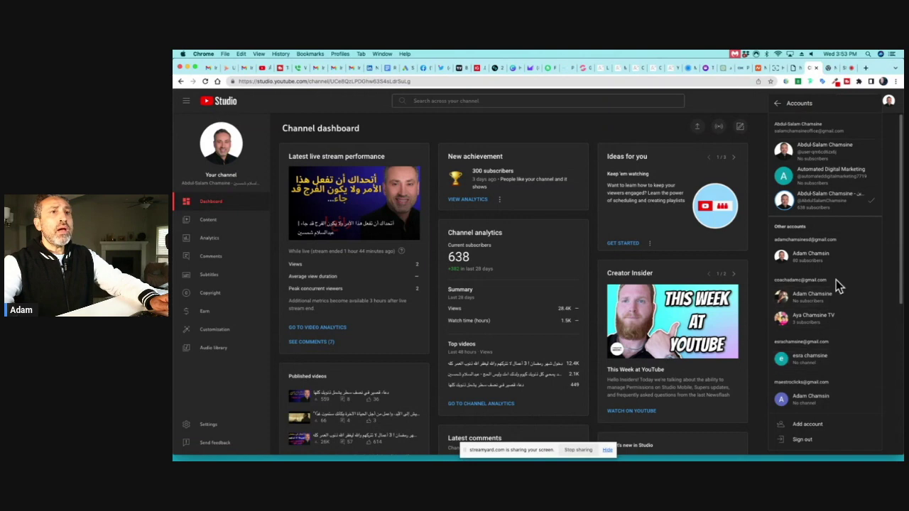
pyautogui.click(818, 261)
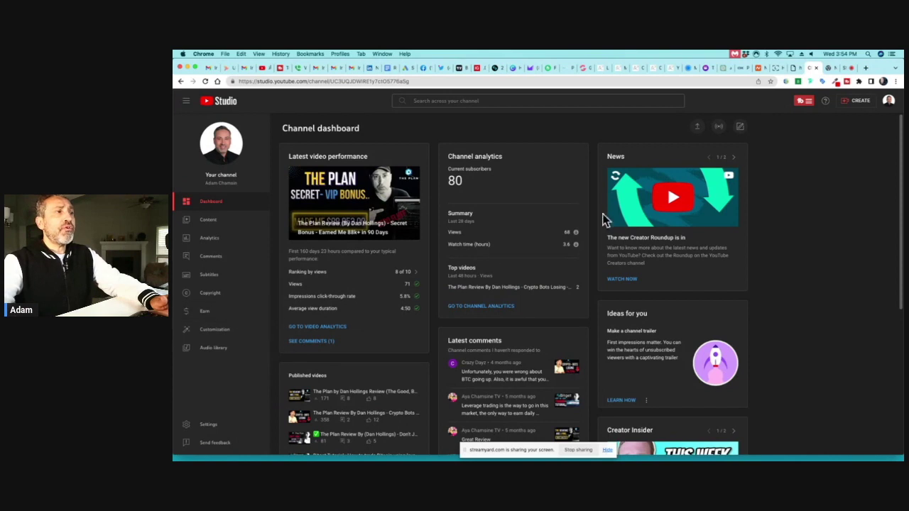
# - View the main channel's public YouTube page showing 80 subscribers and 24 videos
pyautogui.click(890, 105)
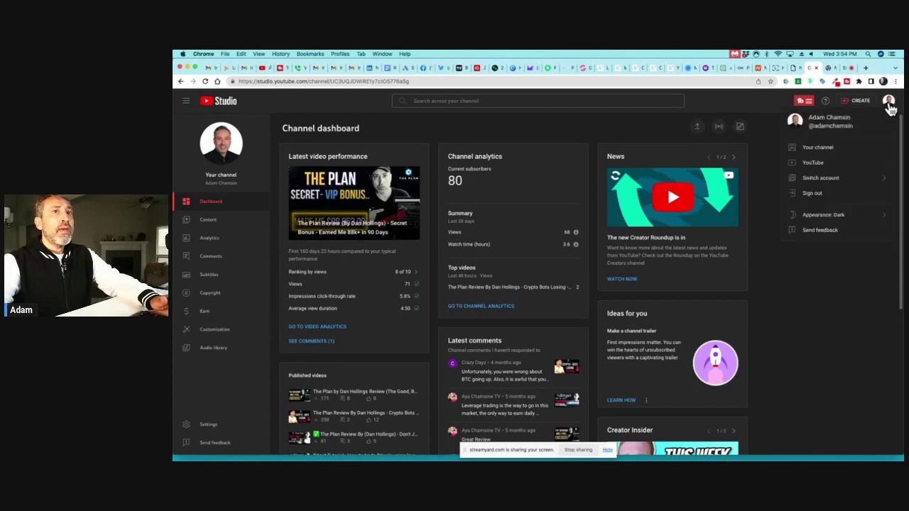
pyautogui.click(836, 153)
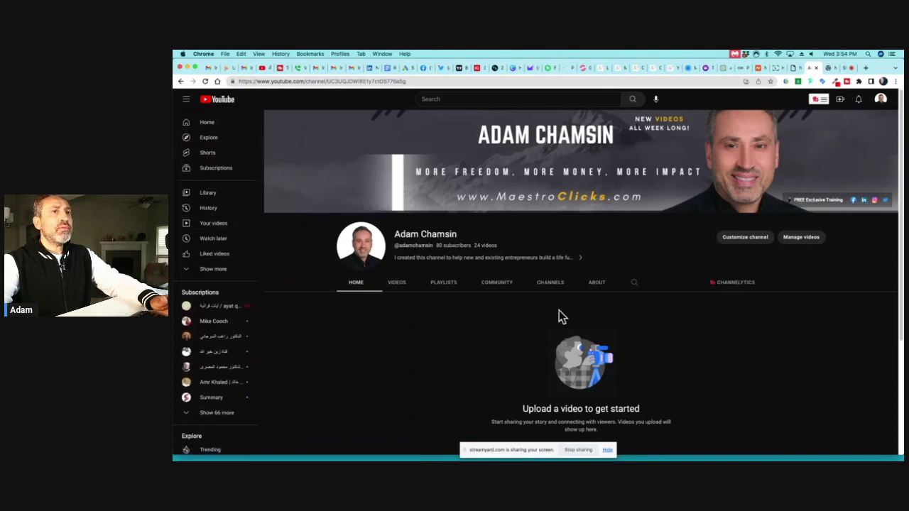
pyautogui.click(880, 99)
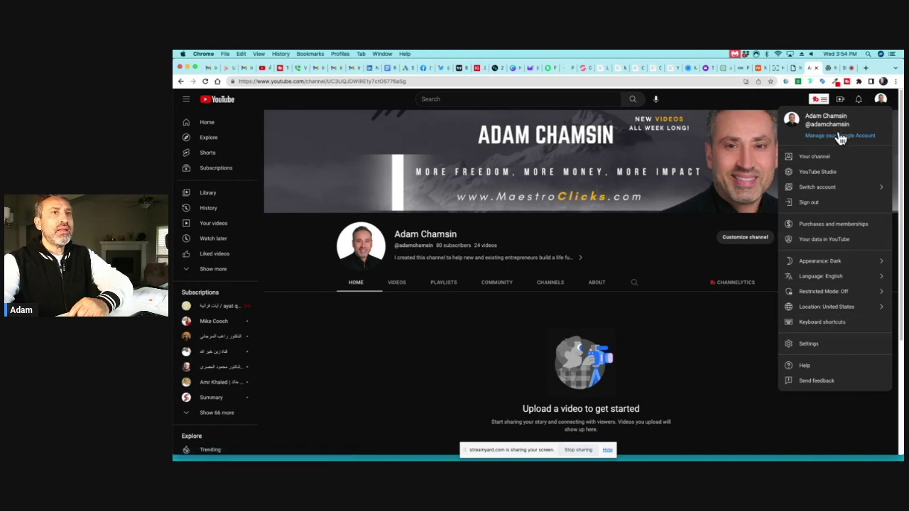
# - Go from YouTube account settings through Add or manage channels to Create a channel
pyautogui.click(812, 347)
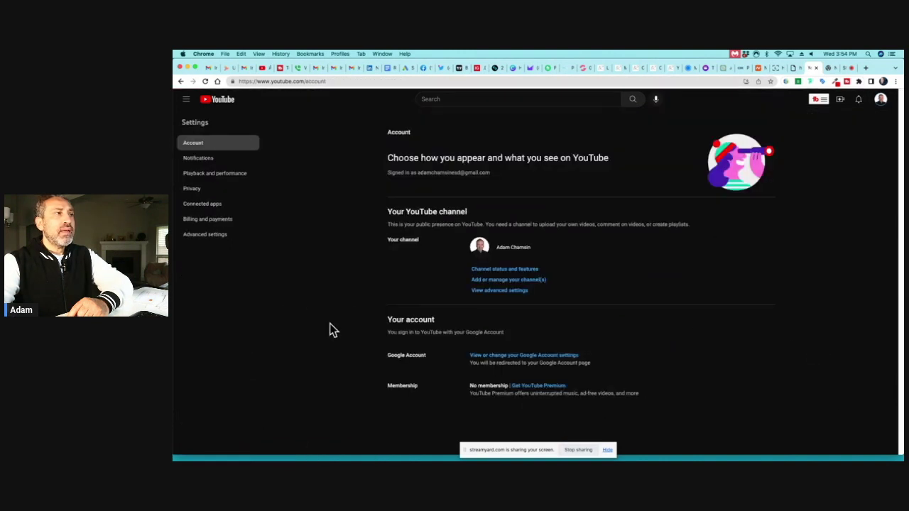
pyautogui.click(511, 284)
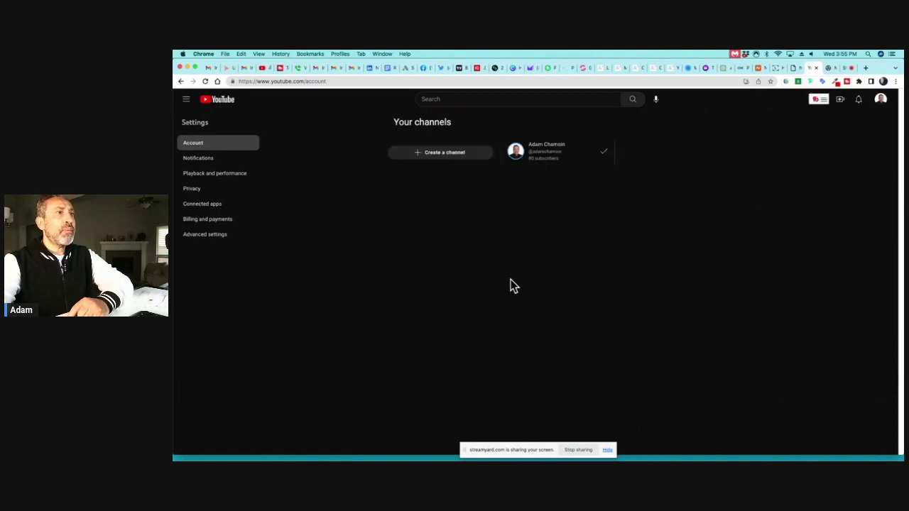
pyautogui.click(441, 158)
pyautogui.moveTo(440, 158)
pyautogui.mouseDown()
pyautogui.moveTo(445, 232)
pyautogui.moveTo(445, 153)
pyautogui.mouseUp()
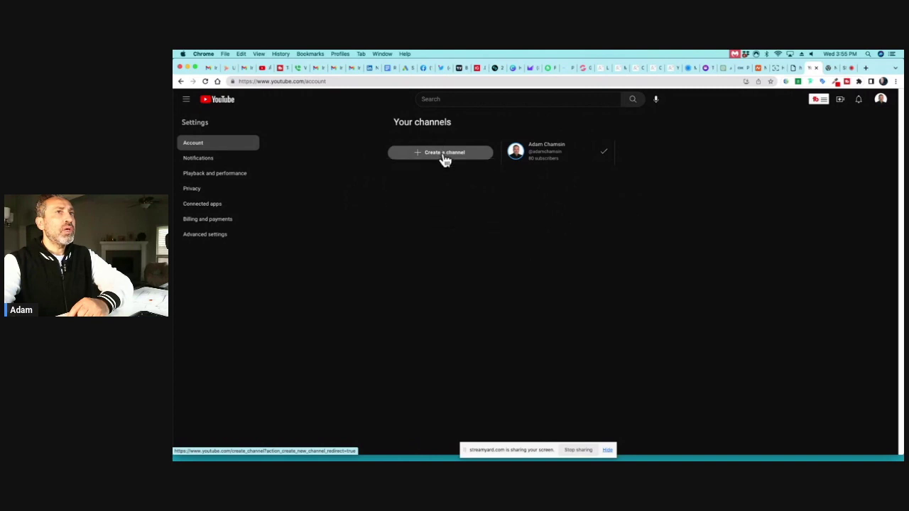
pyautogui.click(444, 159)
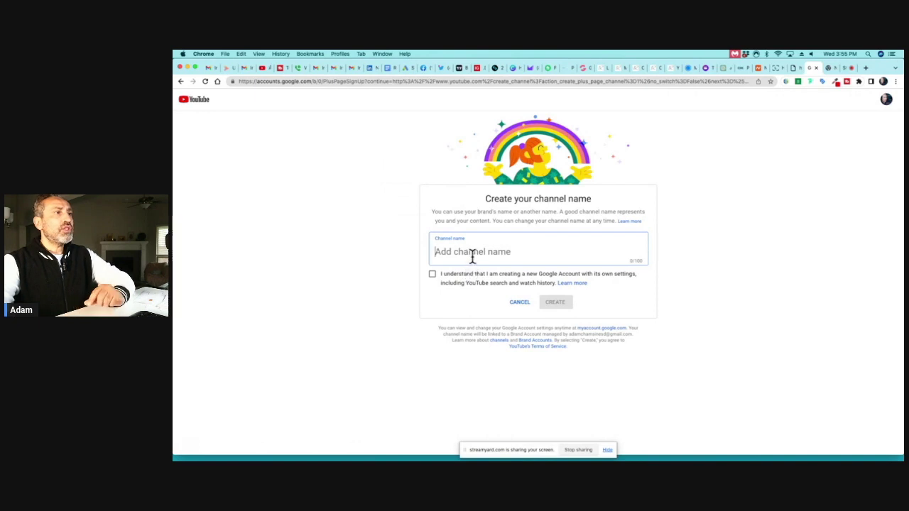
# - Enter the brand channel's name, acknowledge the separate Google Account notice, and create it
pyautogui.write('Adam Chamsine')
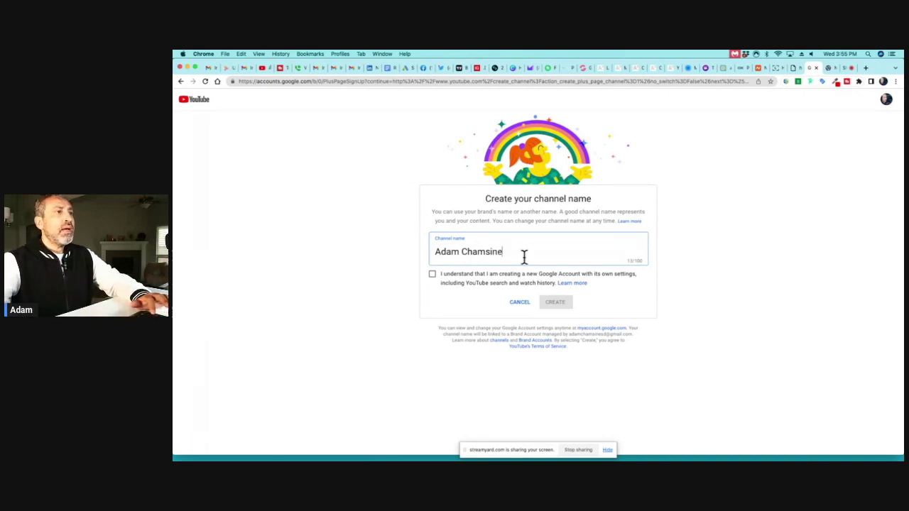
pyautogui.click(433, 276)
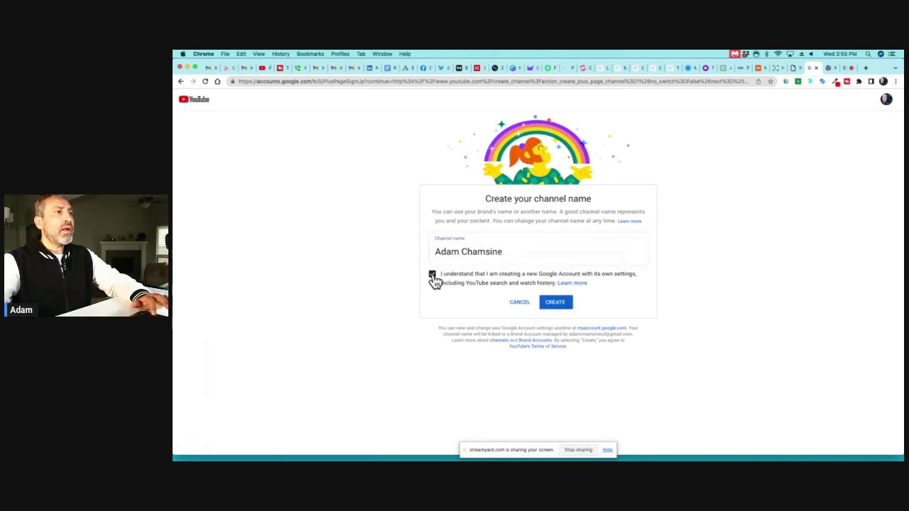
pyautogui.click(562, 305)
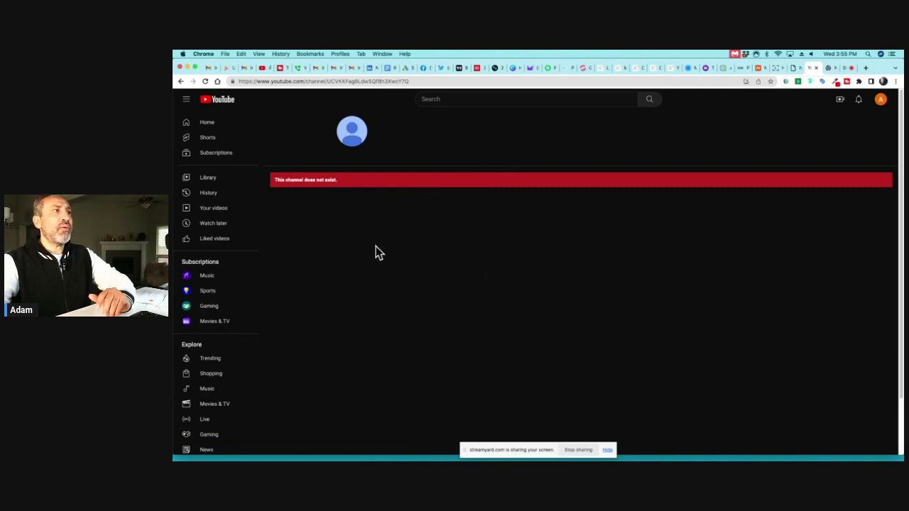
# - Switch the active account to the newly created brand channel
pyautogui.click(880, 101)
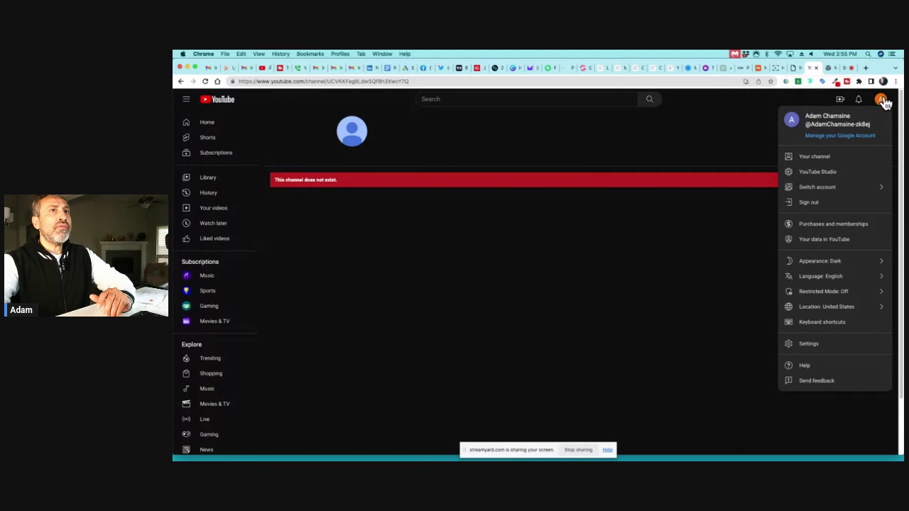
pyautogui.click(842, 189)
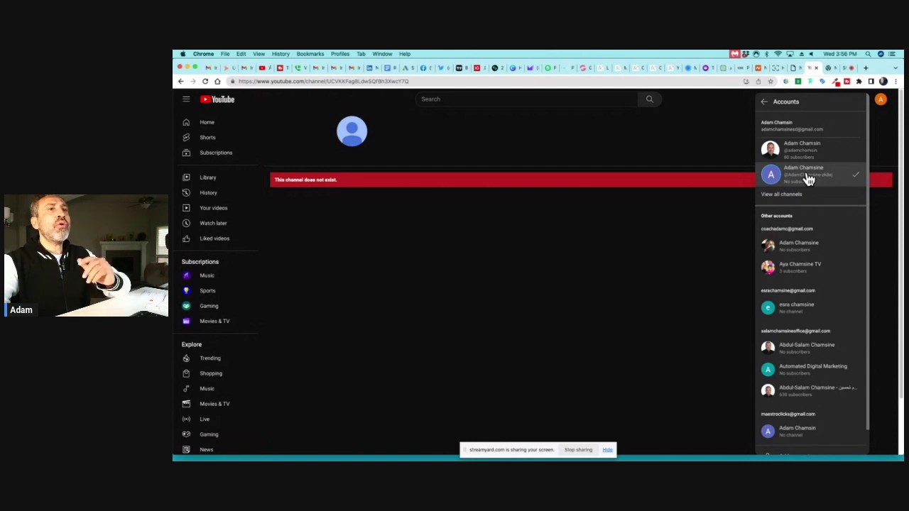
pyautogui.click(808, 179)
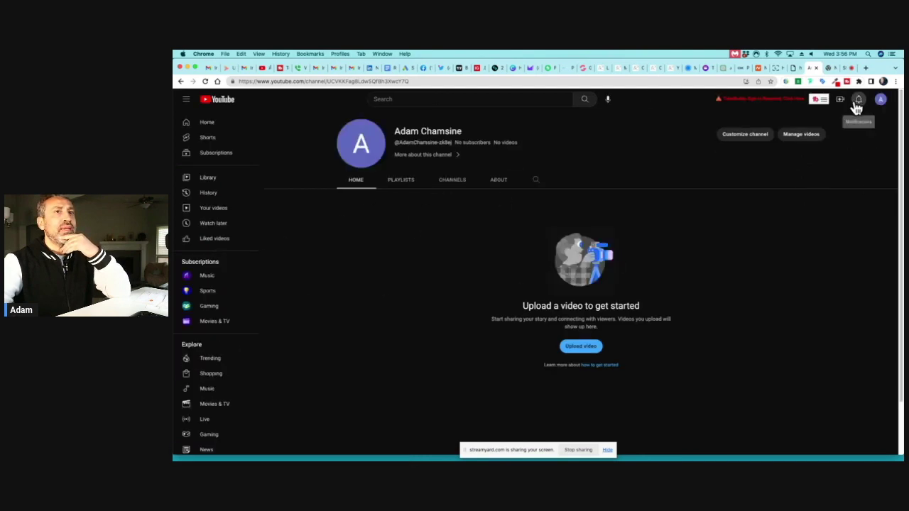
# - Open the new channel in YouTube Studio, dismiss the welcome and dark-theme tip, and open Settings
pyautogui.click(880, 101)
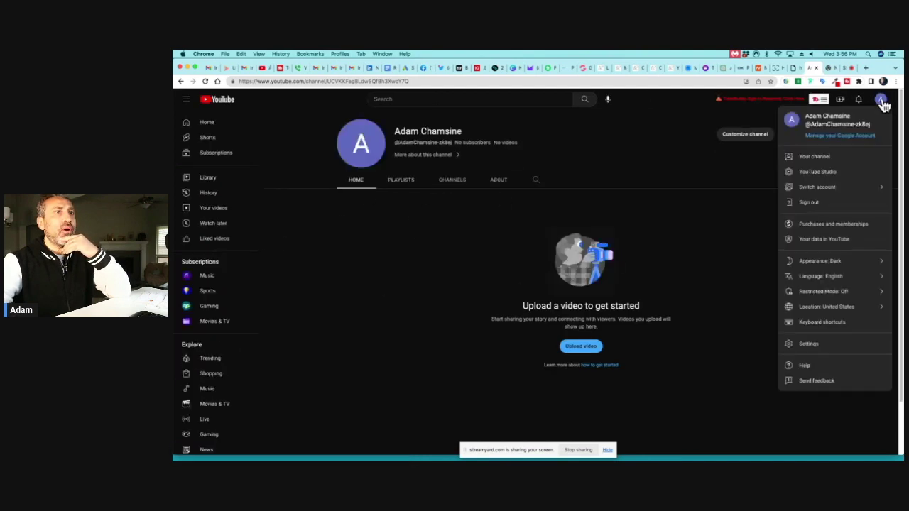
pyautogui.click(839, 175)
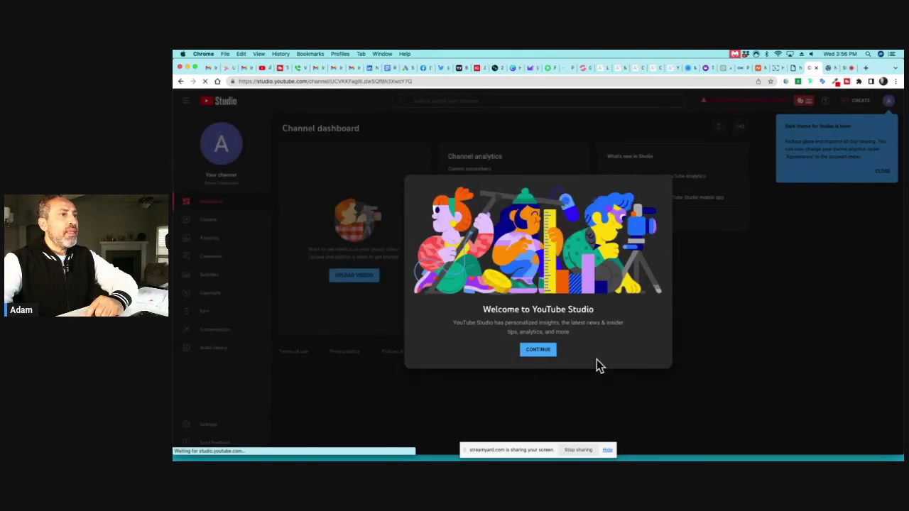
pyautogui.click(534, 353)
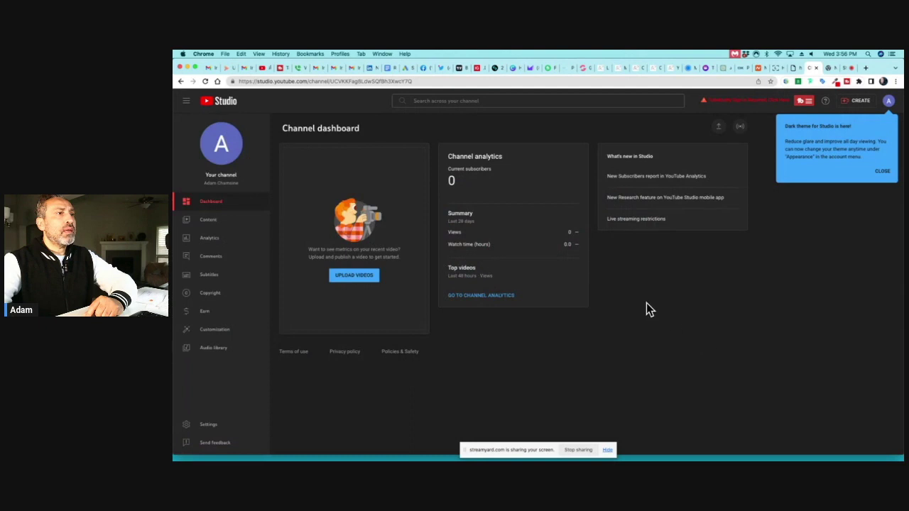
pyautogui.click(882, 171)
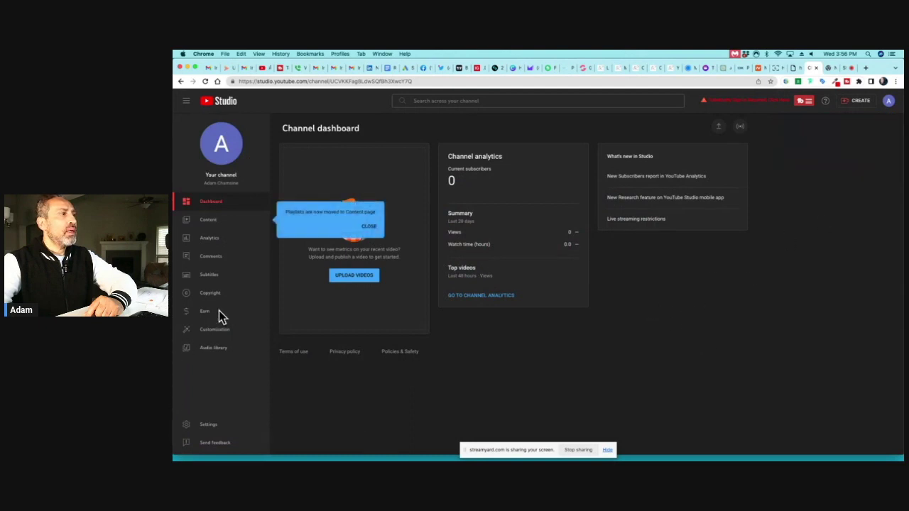
pyautogui.click(209, 424)
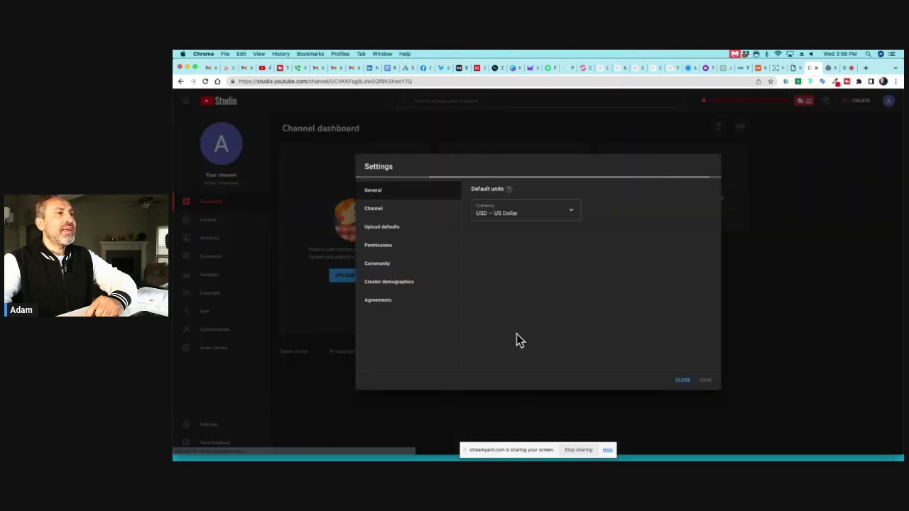
# - Review the new channel's Permissions options for Brand Account management, then close Settings
pyautogui.click(381, 247)
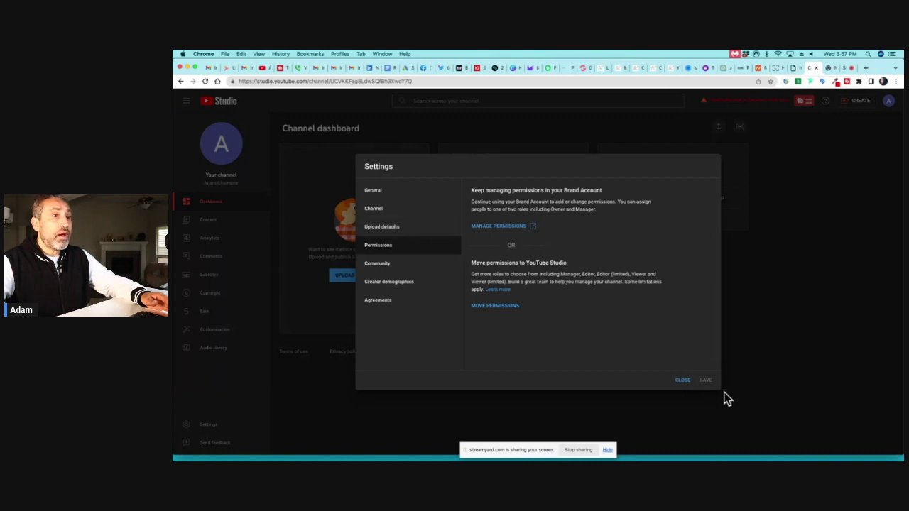
pyautogui.click(683, 382)
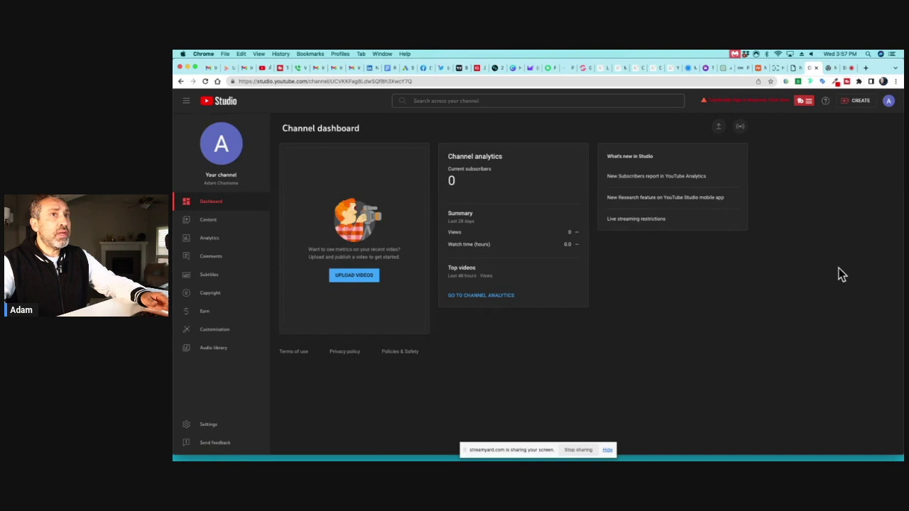
pyautogui.click(888, 103)
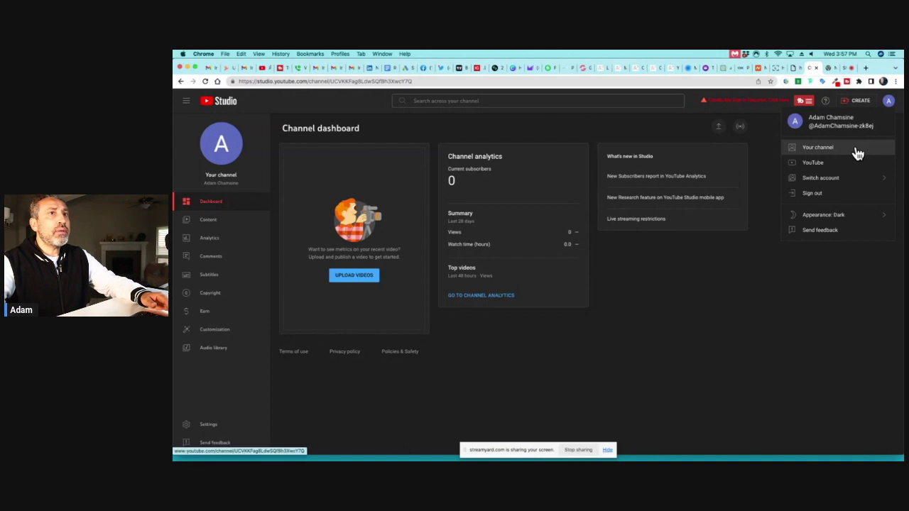
# - Switch to the main 80-subscriber channel and open its YouTube Account settings page
pyautogui.click(850, 181)
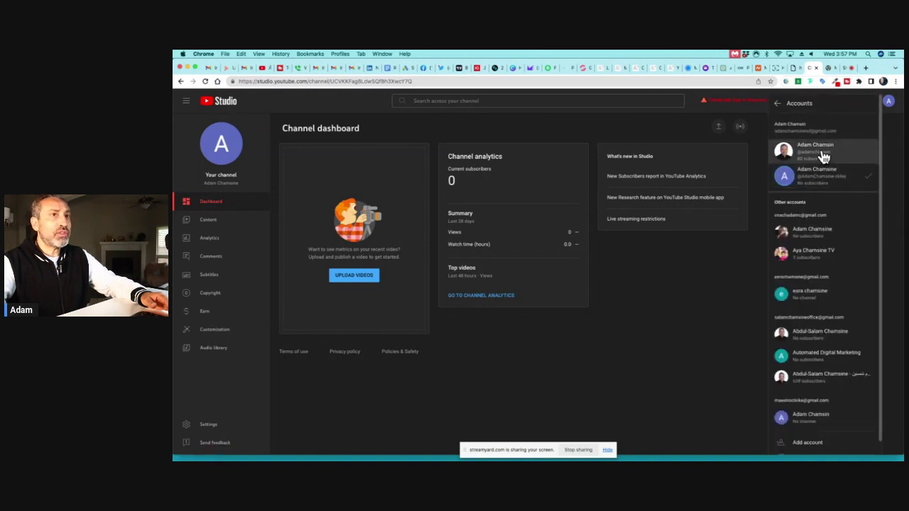
pyautogui.click(823, 154)
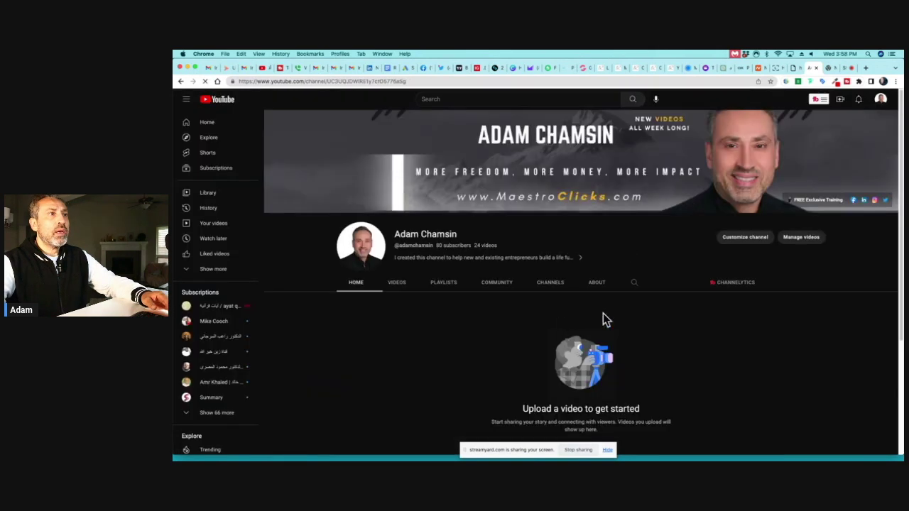
pyautogui.click(881, 100)
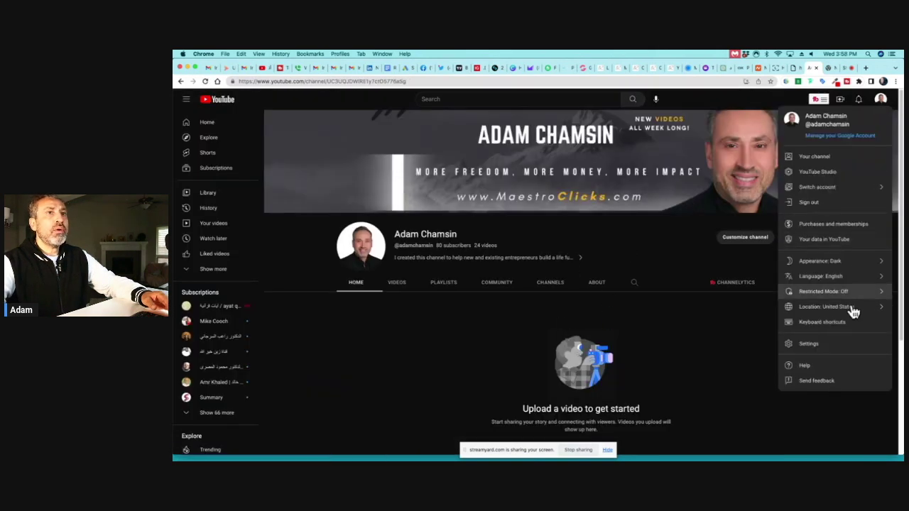
pyautogui.click(840, 348)
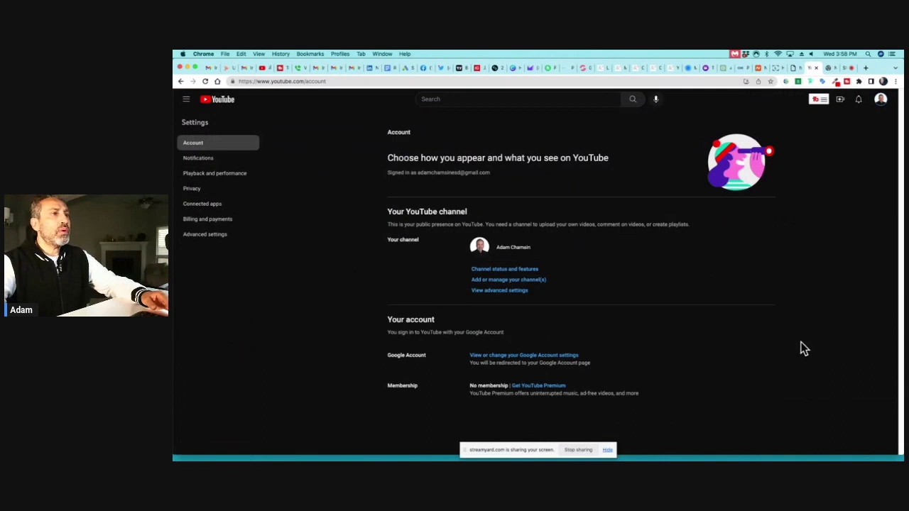
# - Start moving the main channel to a brand account from advanced settings and pass the password check
pyautogui.click(494, 291)
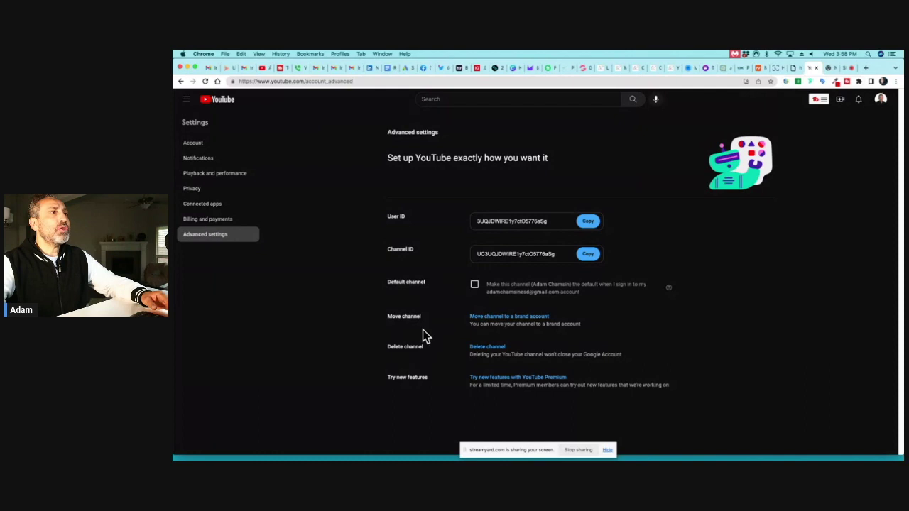
pyautogui.click(503, 323)
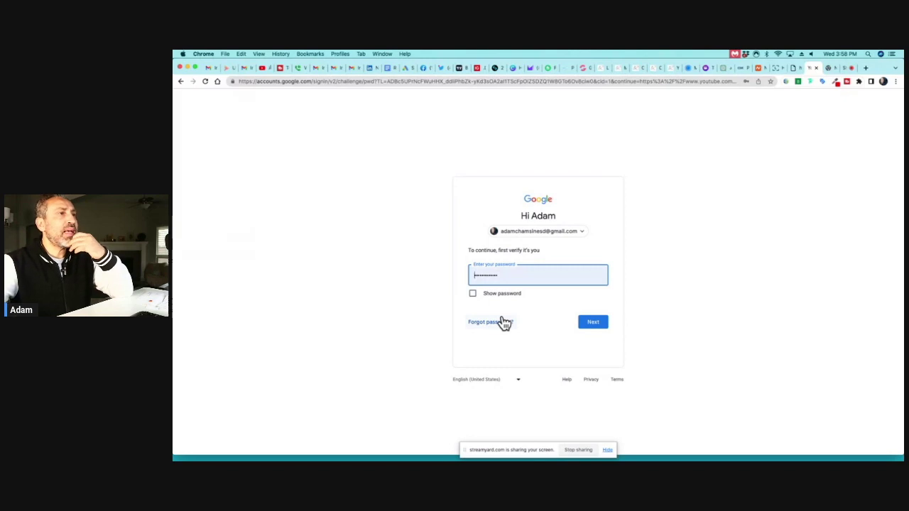
pyautogui.click(595, 327)
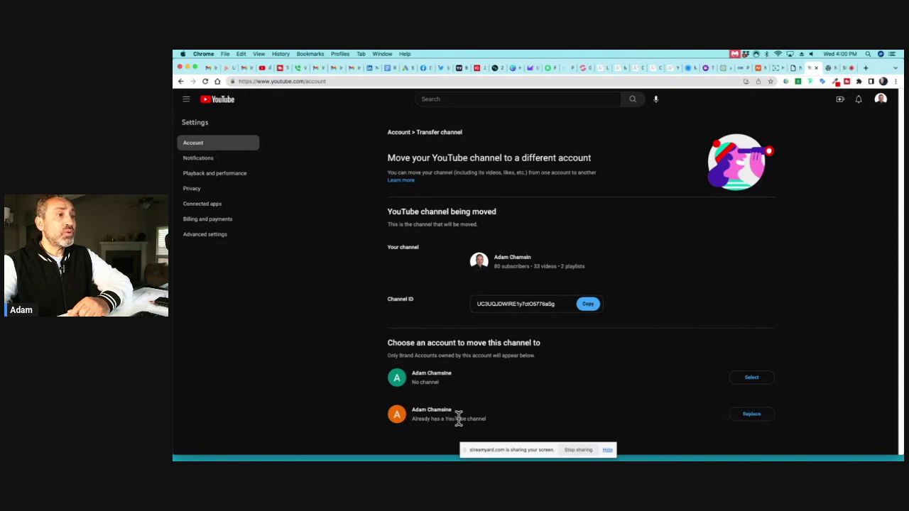
# - Choose the Brand Account that already has a channel as the transfer destination
pyautogui.click(756, 418)
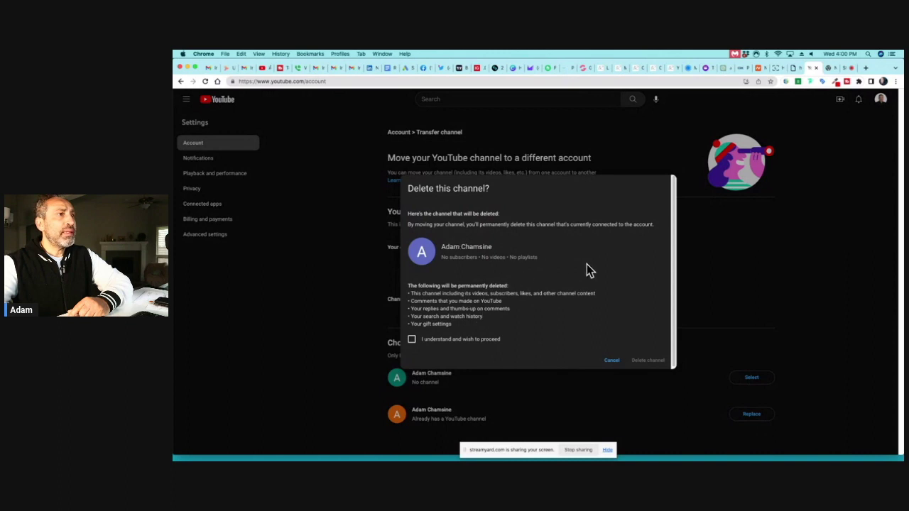
# - Accept deleting the Brand Account's empty channel and move the 80-subscriber channel into it
pyautogui.click(412, 340)
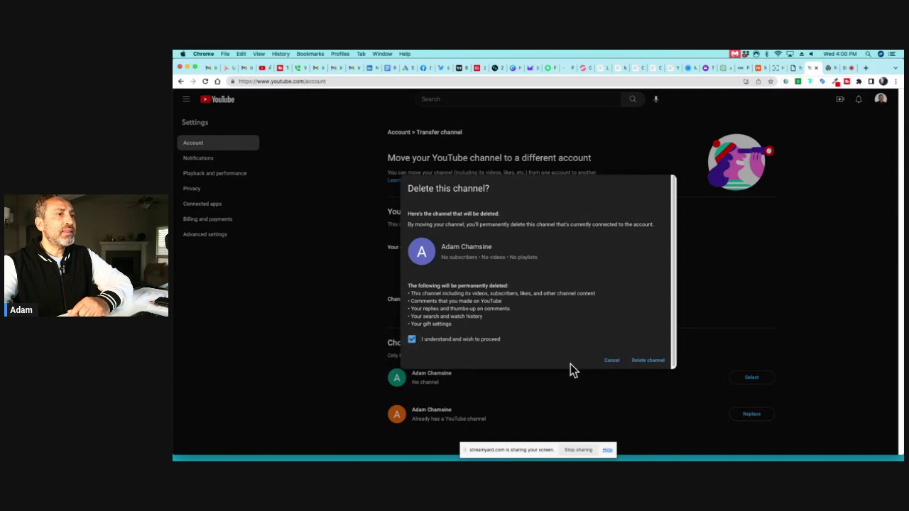
pyautogui.click(647, 360)
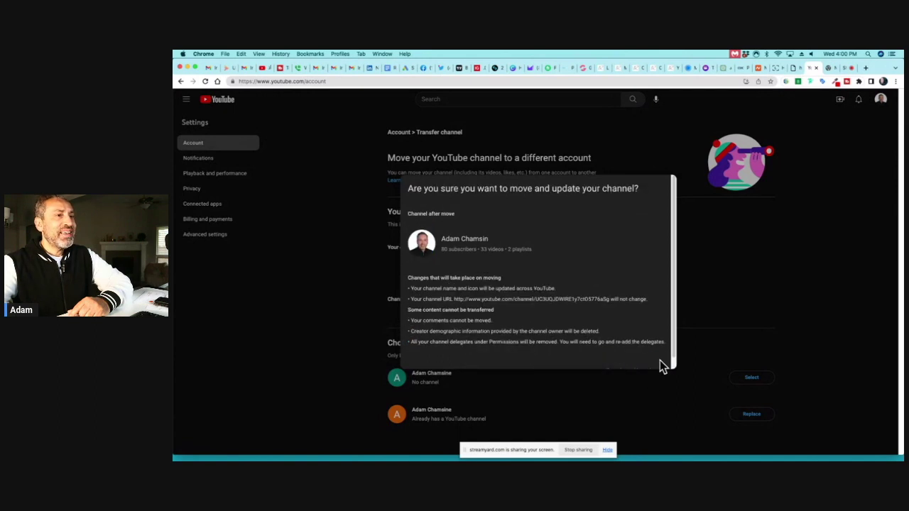
pyautogui.click(649, 360)
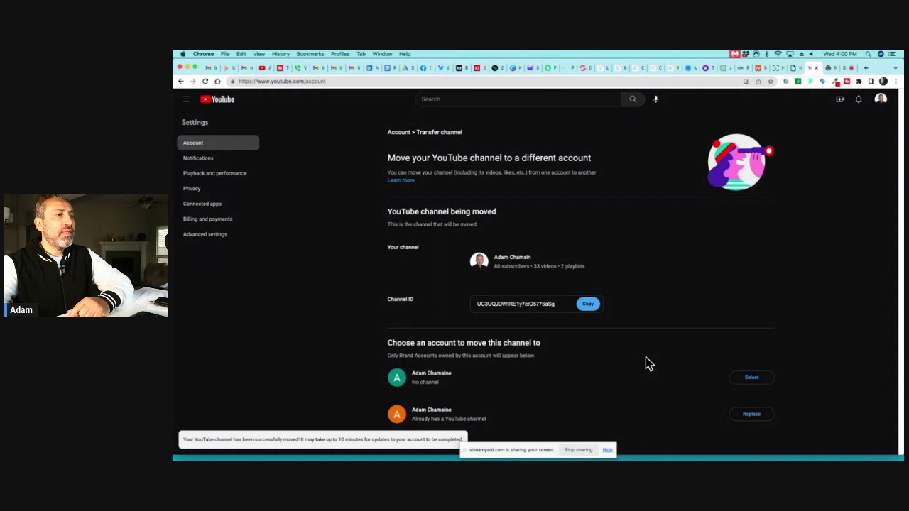
pyautogui.click(607, 453)
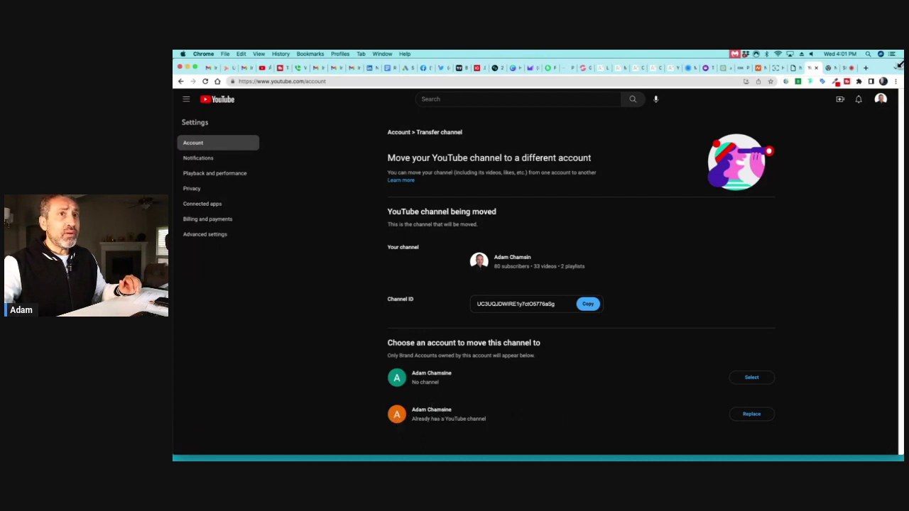
# - Switch the browser to the moved channel listed with 80 subscribers
pyautogui.click(880, 100)
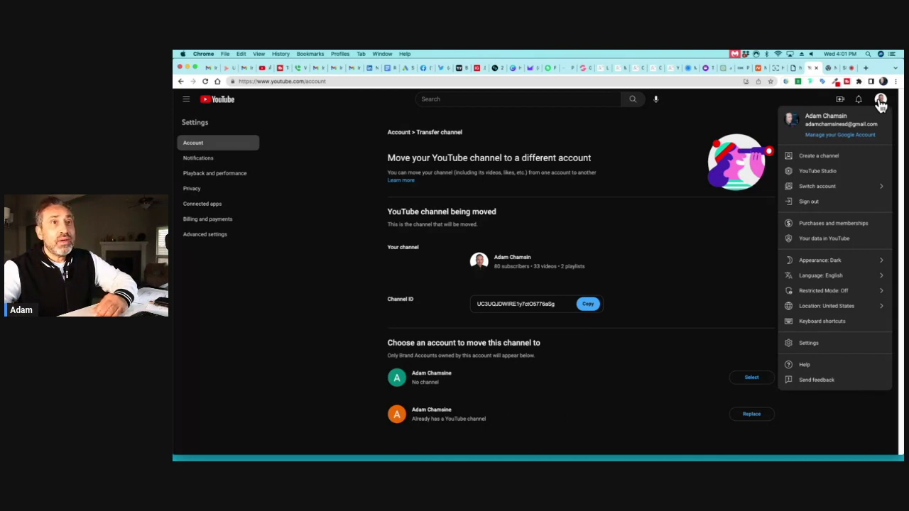
pyautogui.click(842, 188)
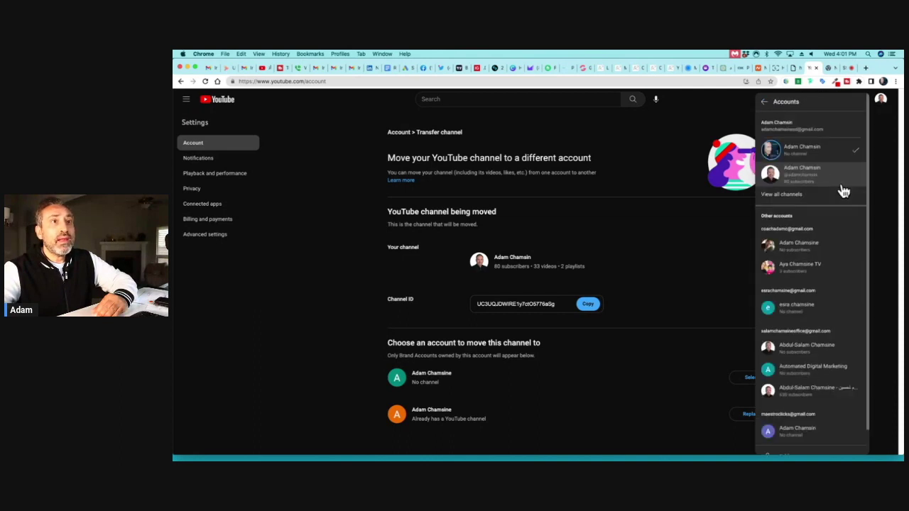
pyautogui.click(809, 178)
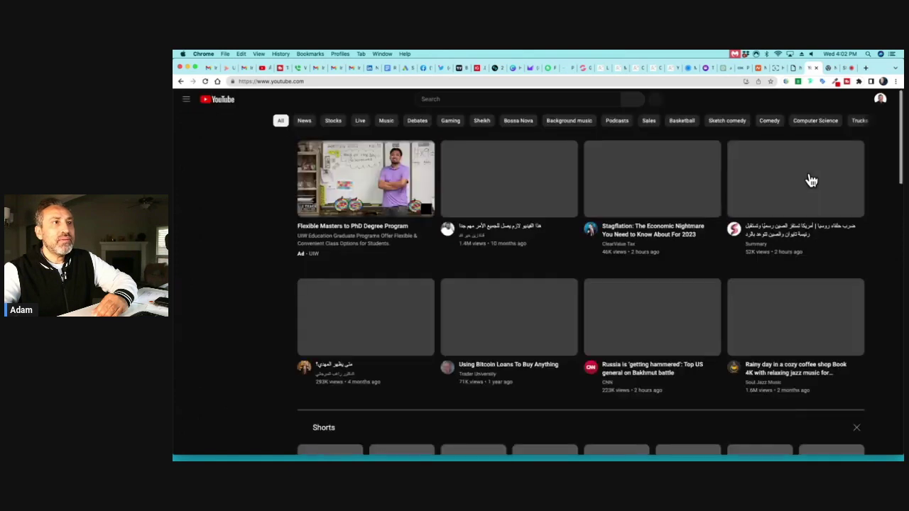
pyautogui.click(880, 99)
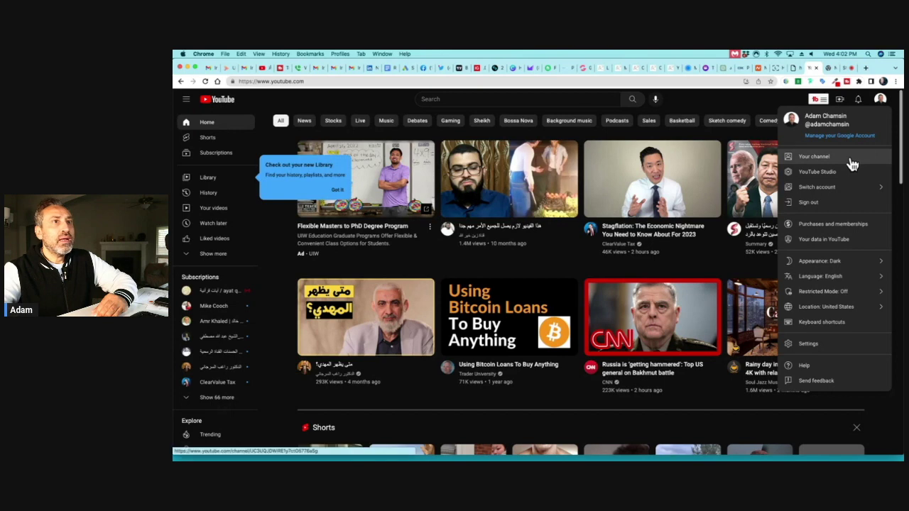
# - Check the moved channel's page and browse its 24 uploaded videos
pyautogui.click(814, 157)
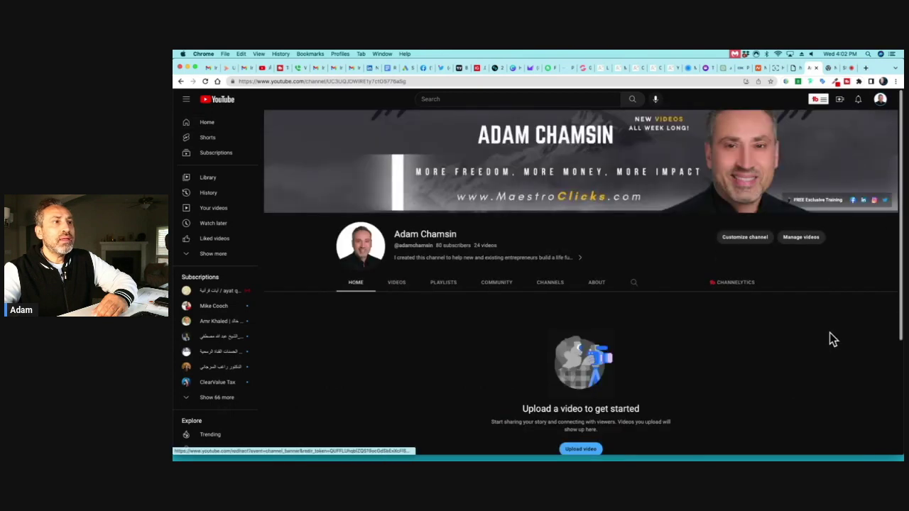
pyautogui.click(398, 285)
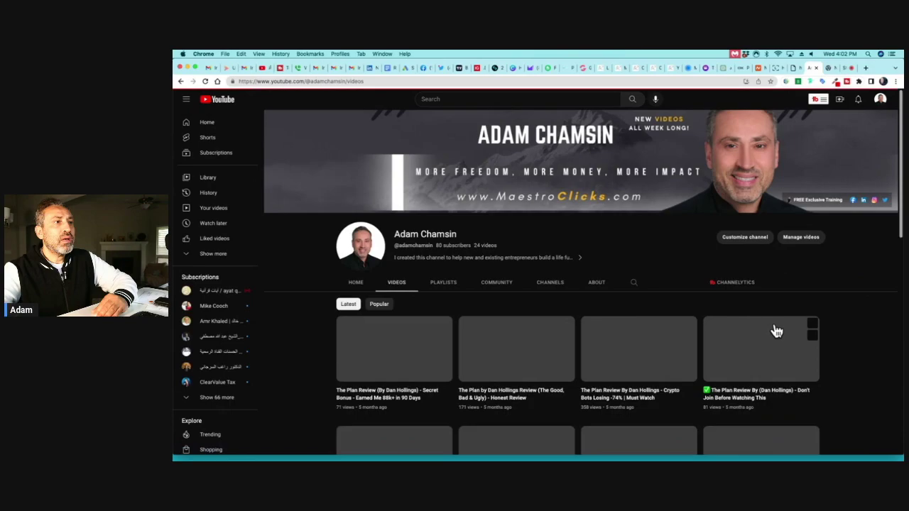
pyautogui.scroll(-5, 838, 360)
pyautogui.scroll(-3, 840, 360)
pyautogui.scroll(5, 839, 360)
pyautogui.scroll(-5, 840, 360)
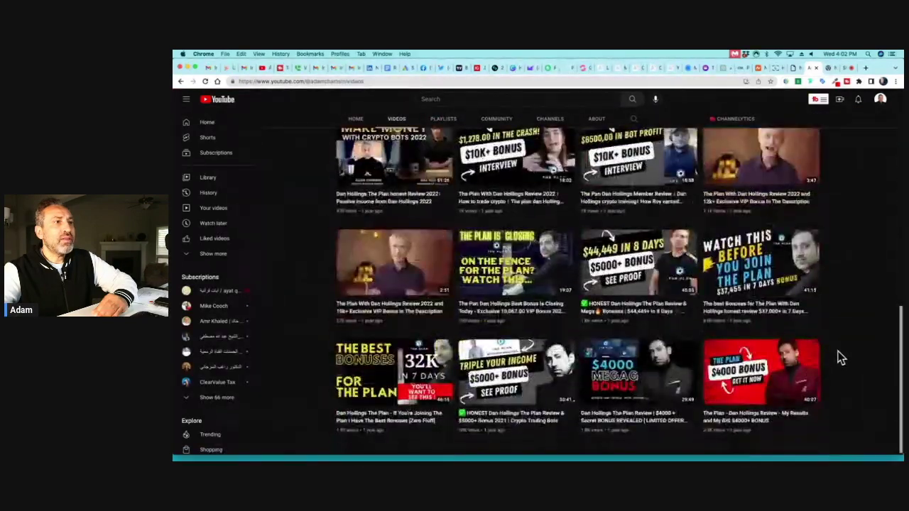
pyautogui.scroll(10, 838, 359)
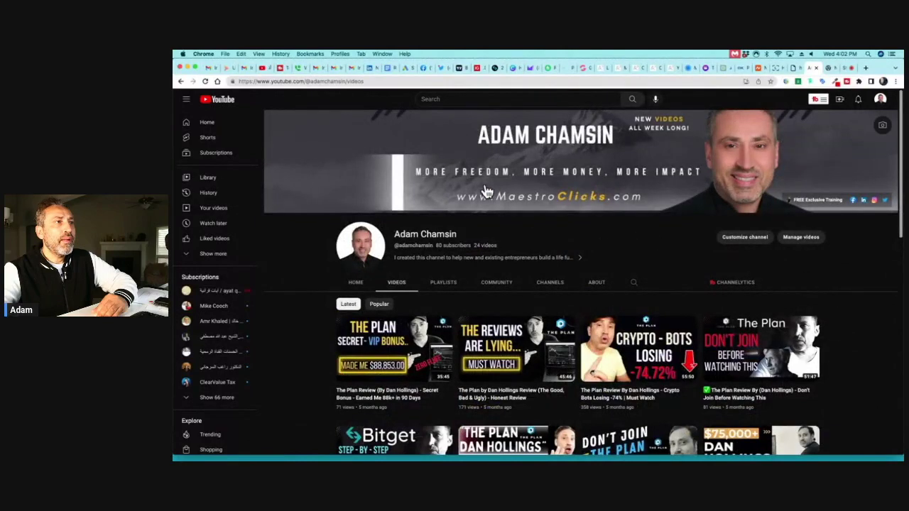
# - Open the channel's YouTube Studio dashboard and dismiss the welcome message
pyautogui.click(880, 99)
pyautogui.click(837, 174)
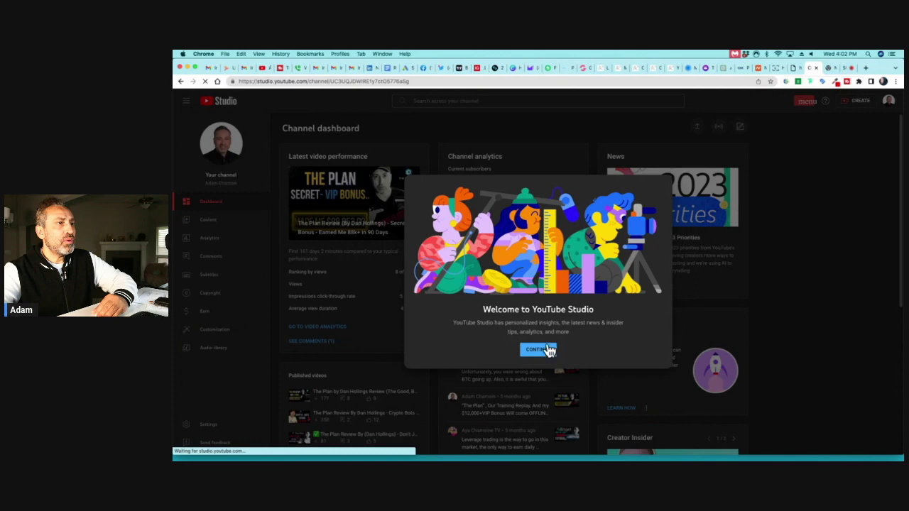
pyautogui.click(538, 351)
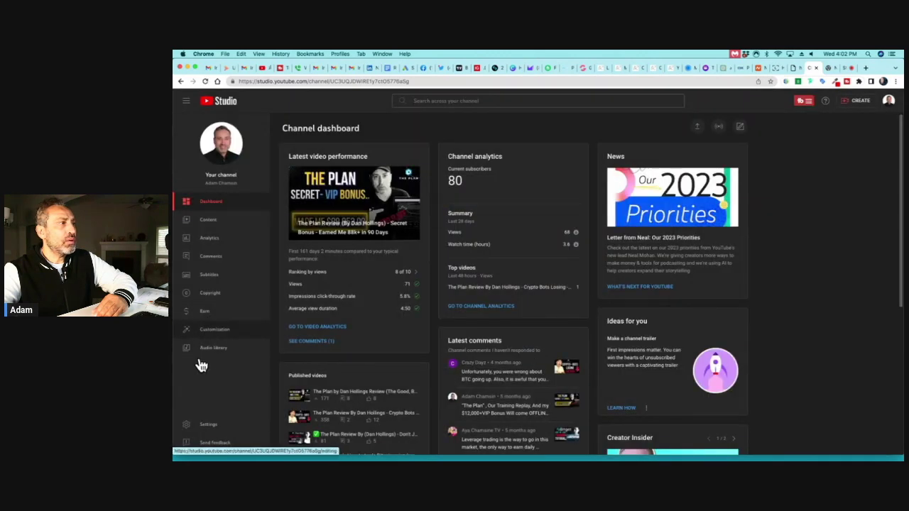
# - Review the channel's Permissions settings, close them, and show the channel's video list
pyautogui.click(204, 425)
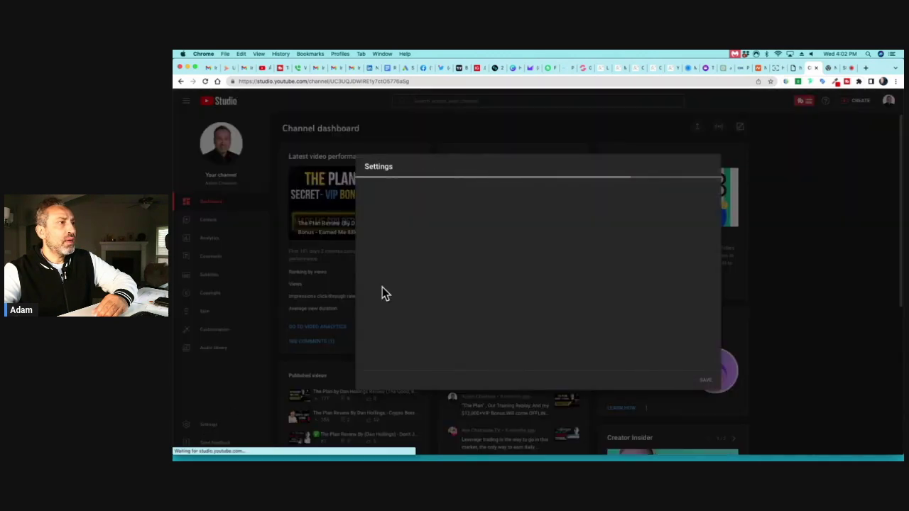
pyautogui.click(391, 250)
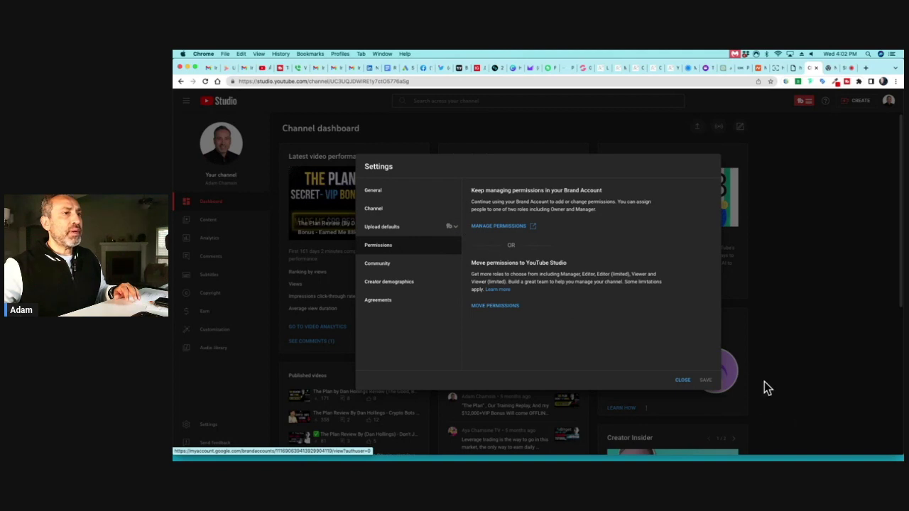
pyautogui.click(682, 379)
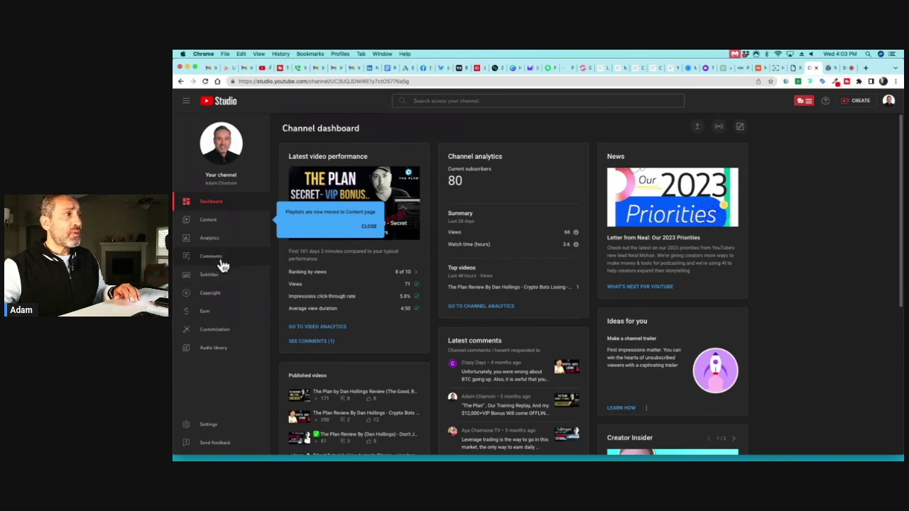
pyautogui.click(220, 223)
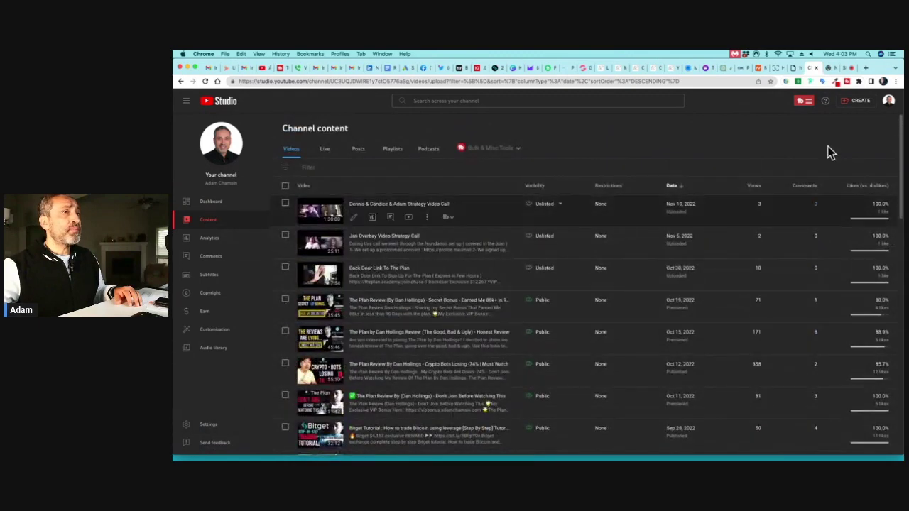
# - Open the moved channel's public YouTube page from the account menu
pyautogui.click(888, 103)
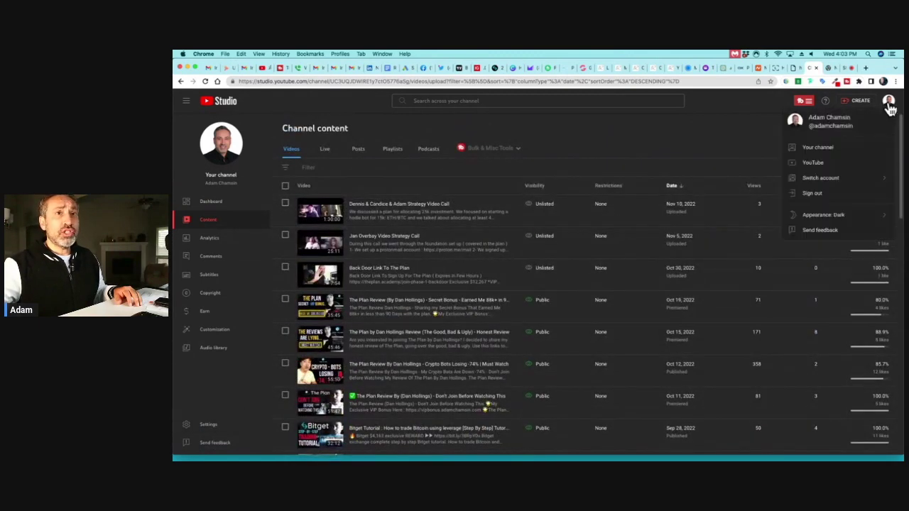
pyautogui.click(839, 148)
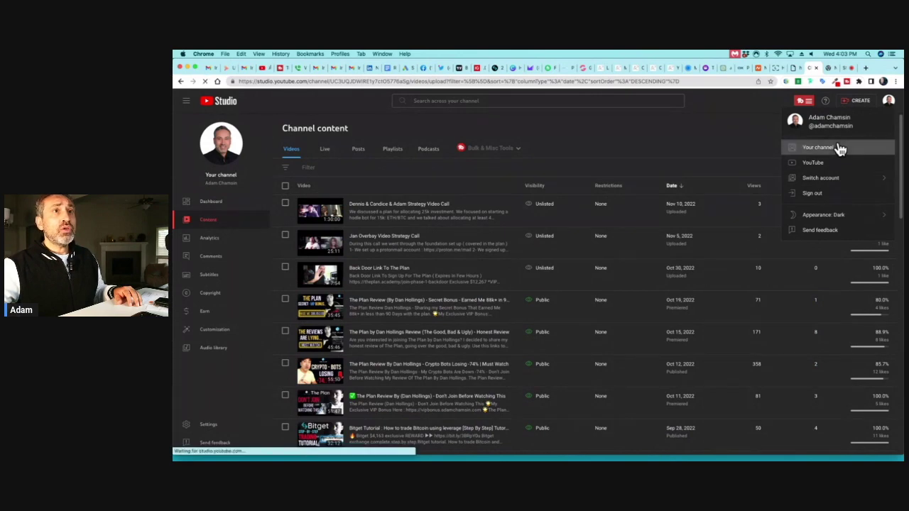